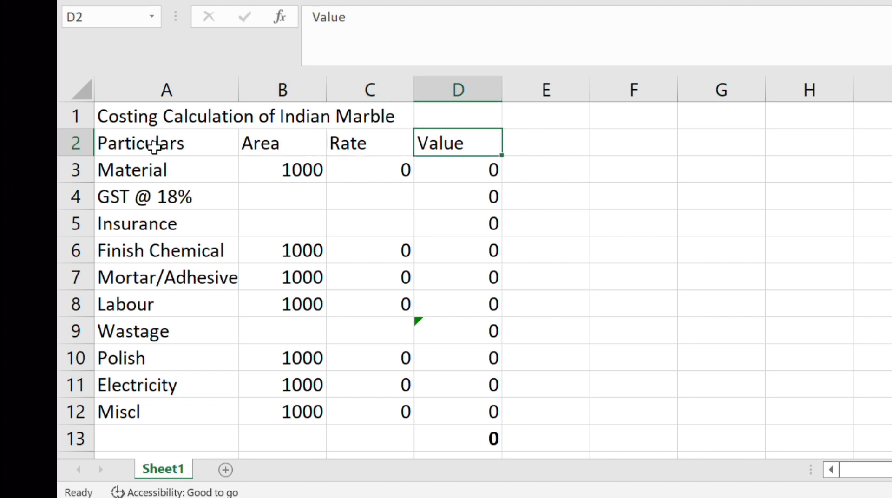
Set the Material rate to 70 in the Indian Marble costing table.
key("Left")
key("Left")
key("Left")
key("Down")
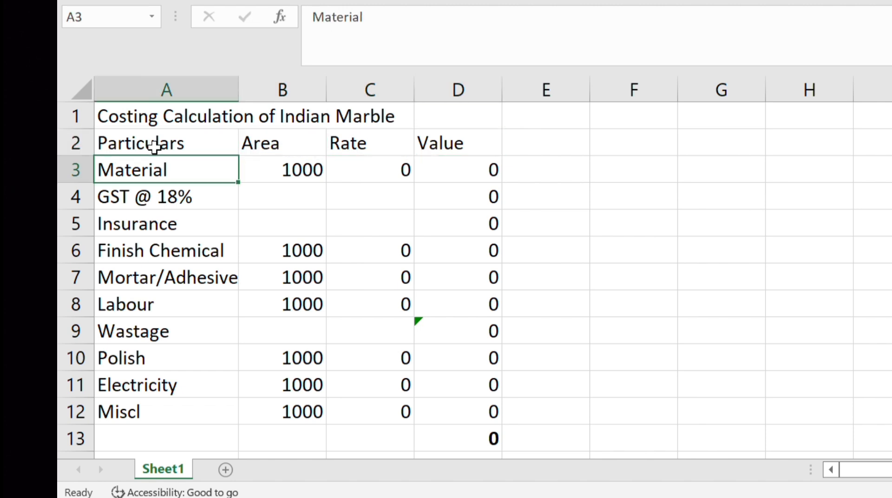
key("Right")
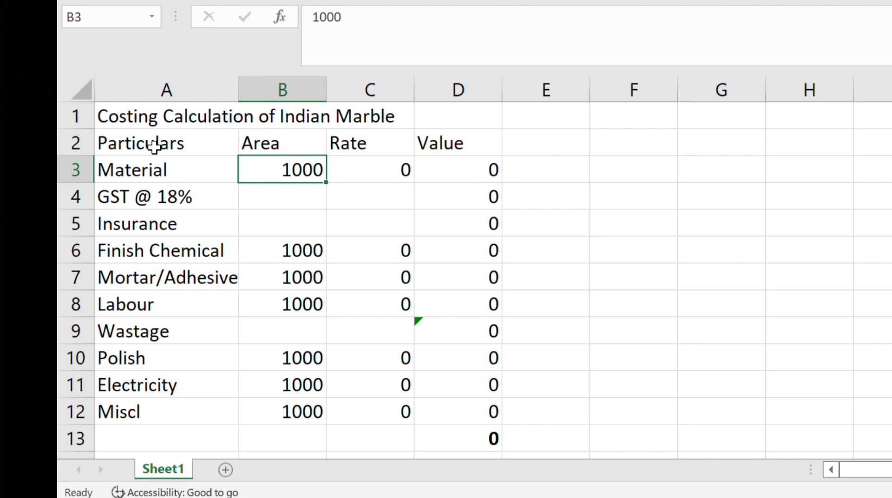
key("Right")
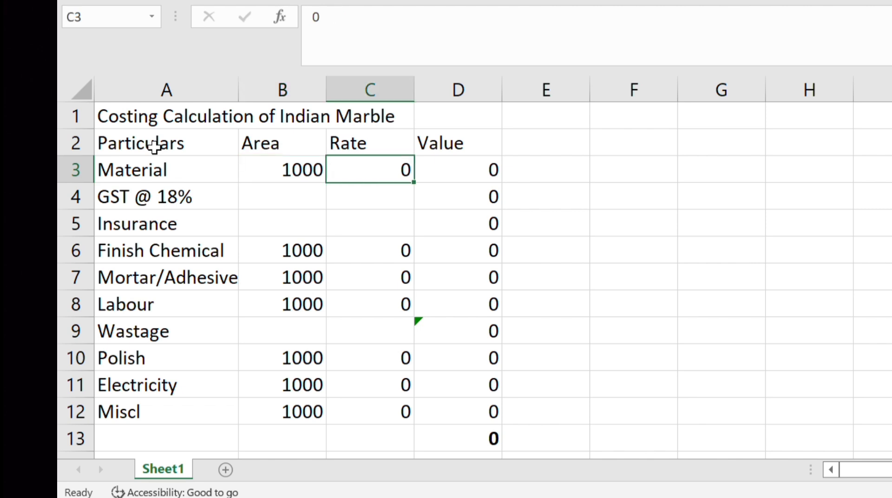
type("70")
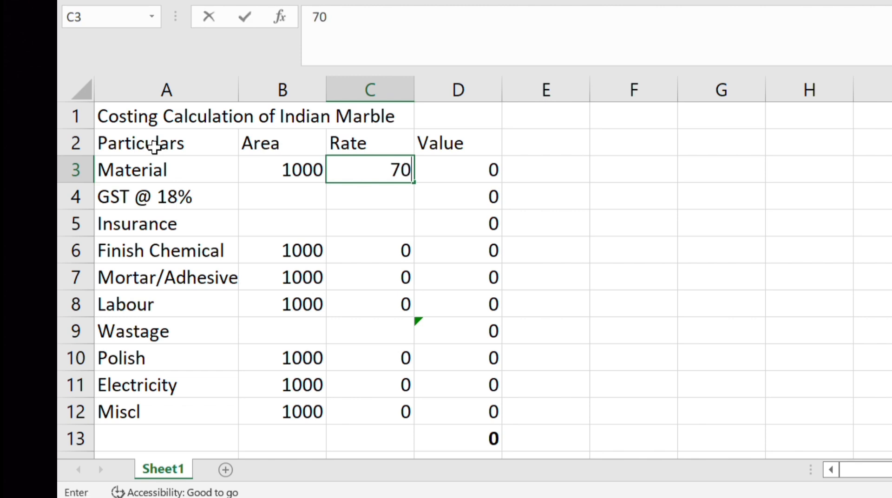
key("Return")
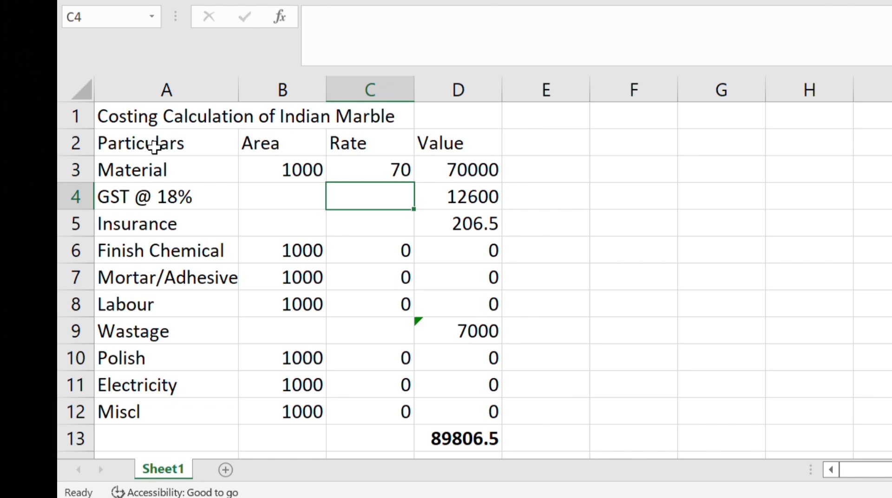
Set the Mortar/Adhesive rate to 35 and the Labour rate to 30, leaving the Finish Chemical rate as it is.
key("Down")
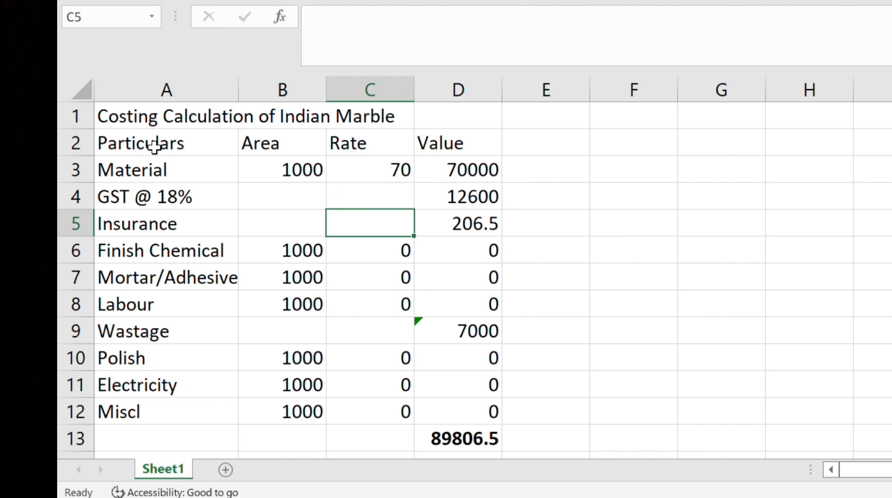
key("Right")
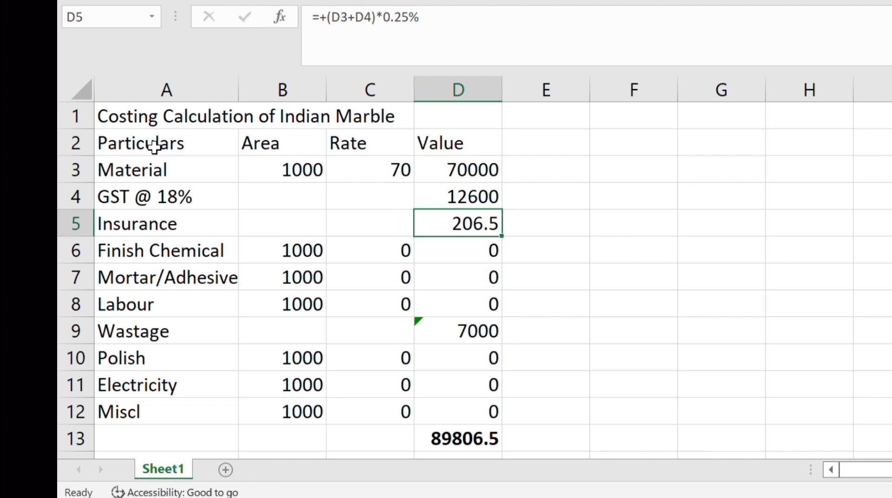
key("Down")
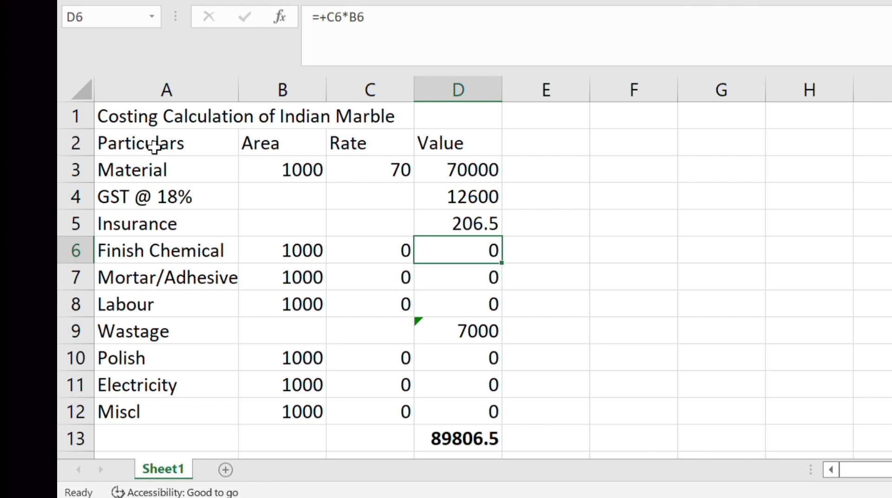
key("Left")
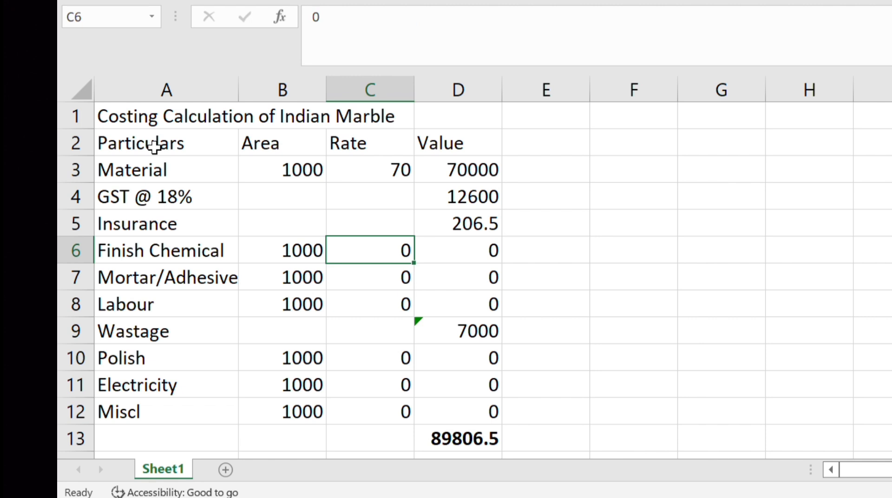
key("Down")
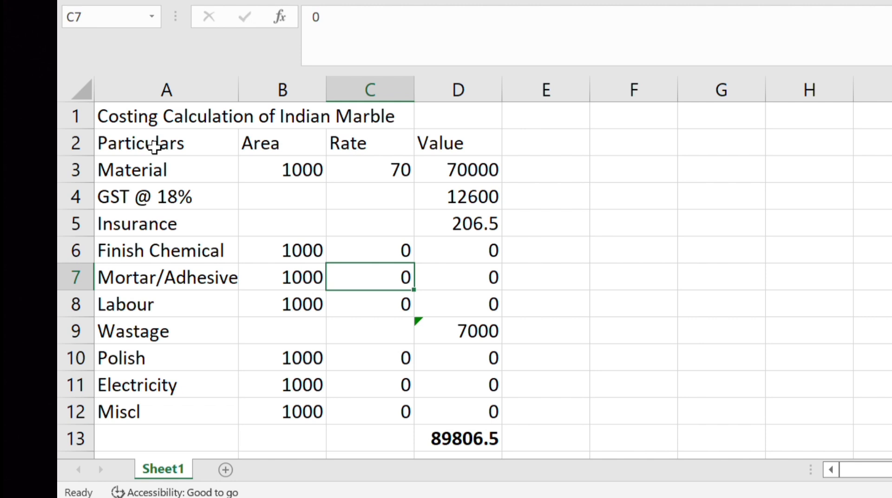
type("35")
key("Return")
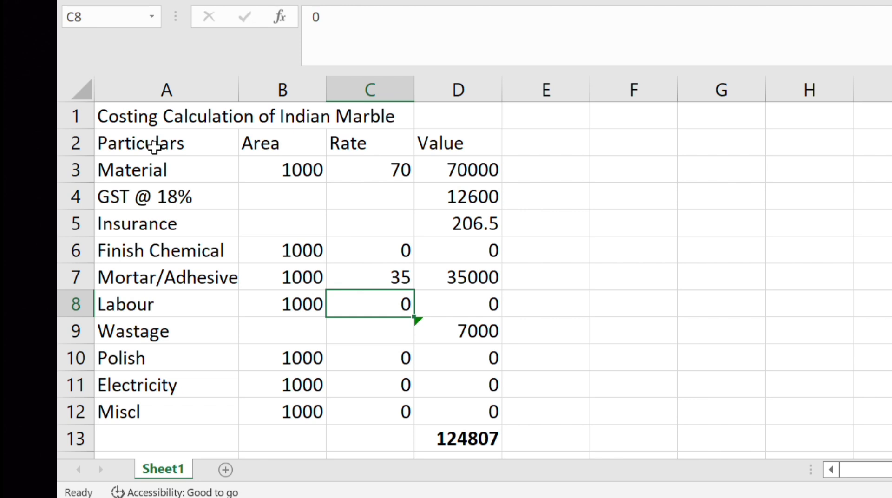
type("30")
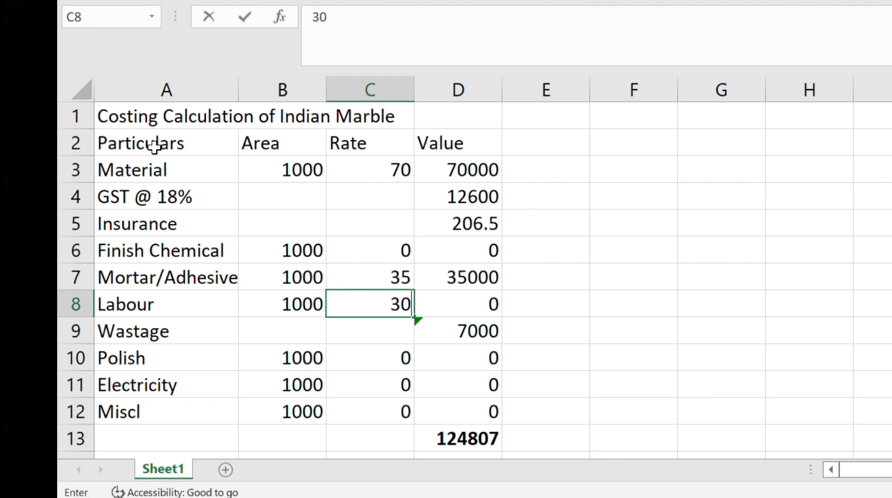
key("Return")
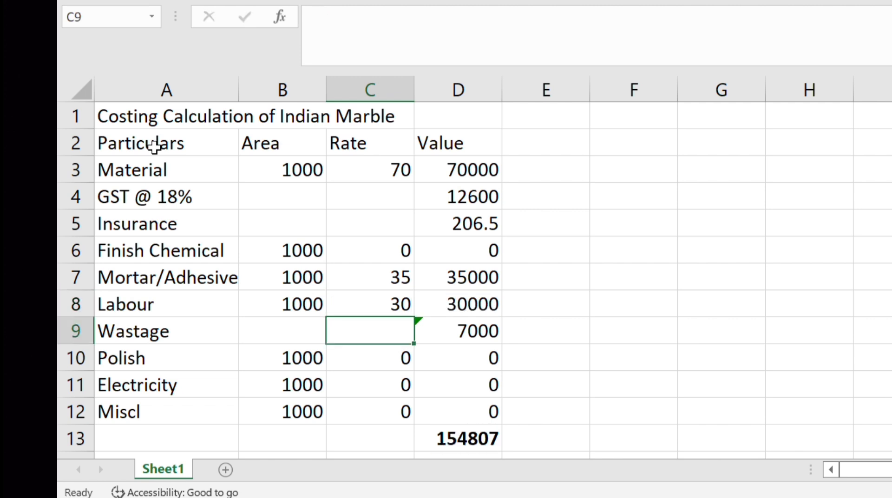
Check the Wastage formula and set the Polish rate to 40 in the costing table.
key("Right")
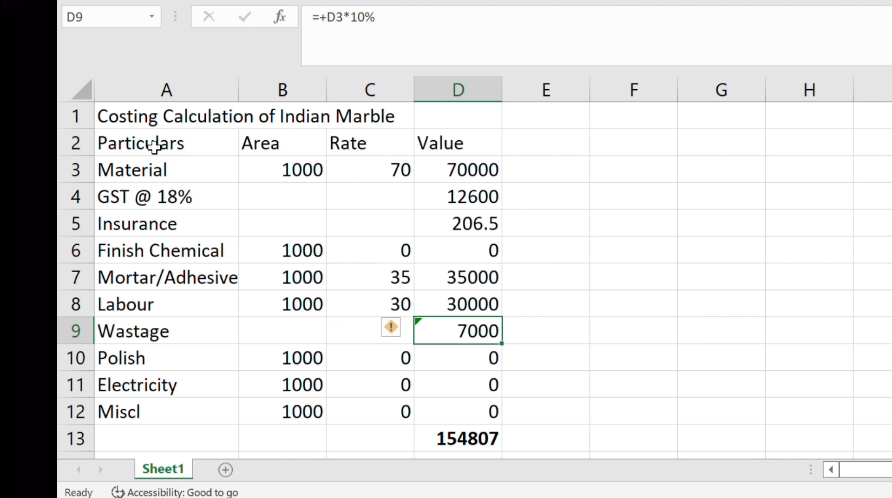
key("Down")
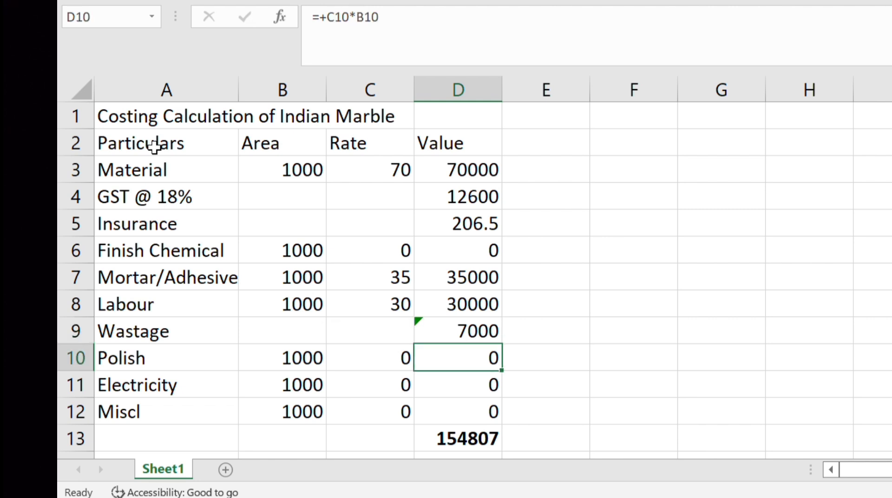
key("Left")
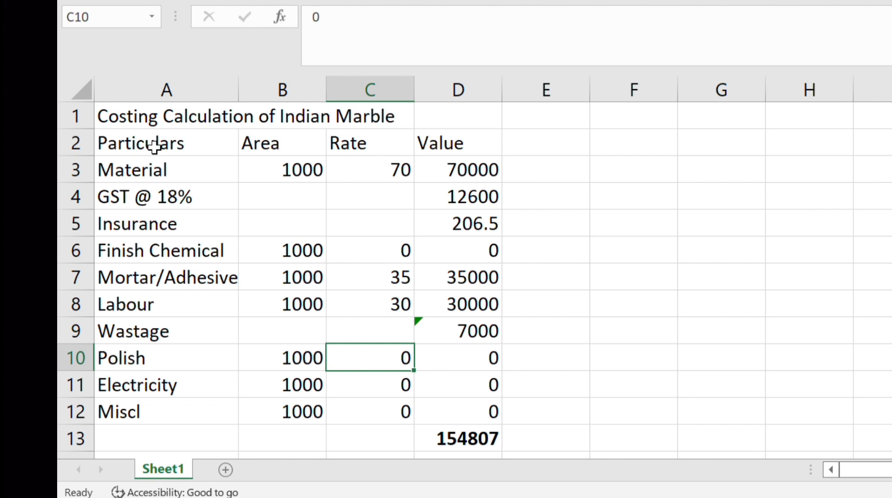
type("40")
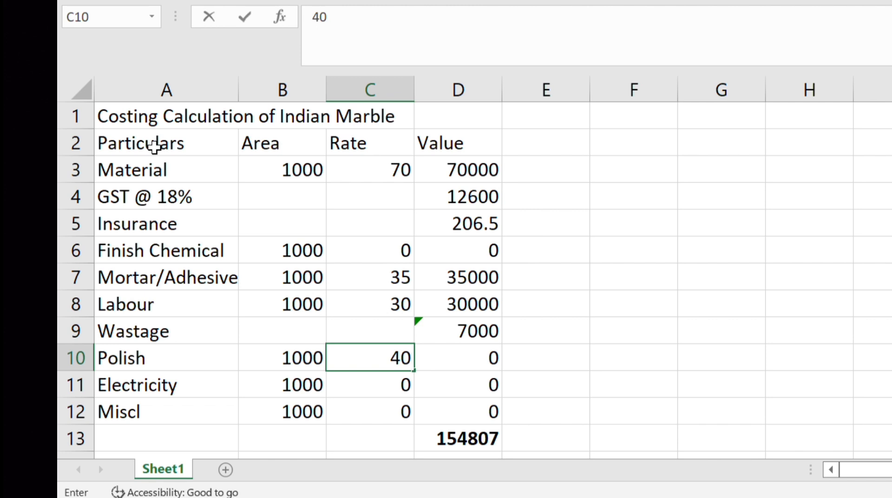
key("Return")
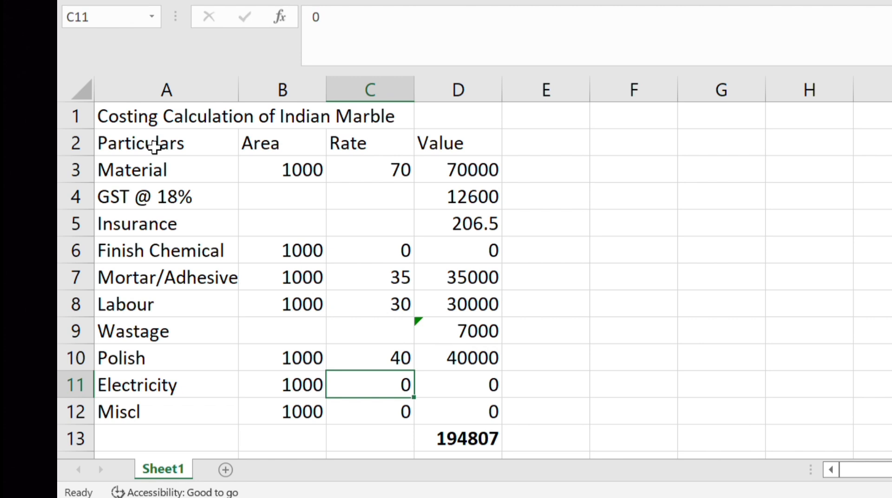
Set the Electricity rate to 3 and the Miscl rate to 5, and bring the rows below the total into view.
type("3")
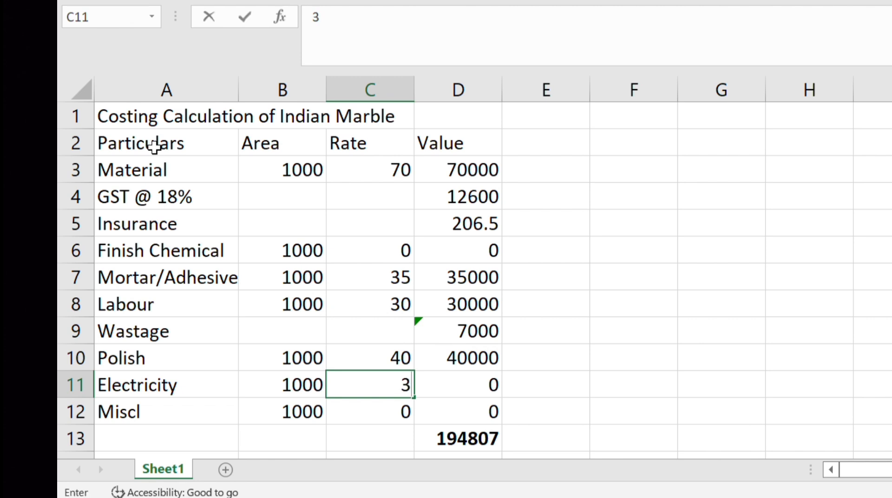
key("Return")
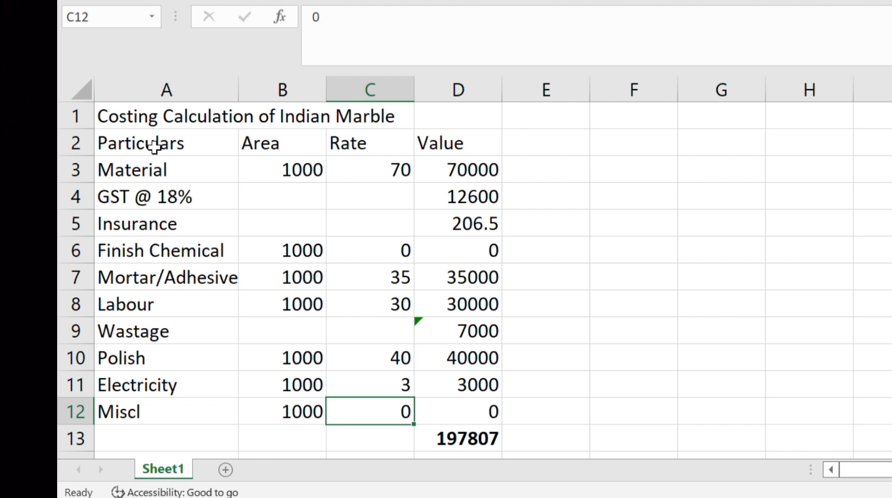
key("Right")
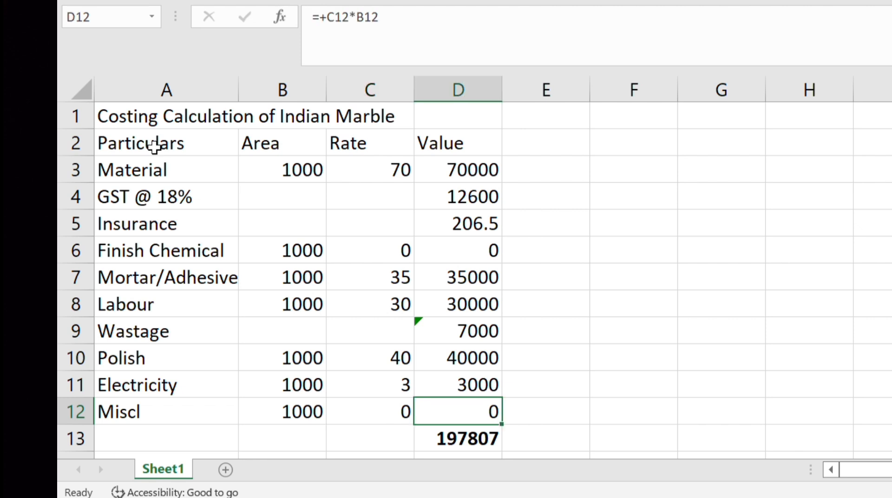
key("Left")
type("5")
key("Return")
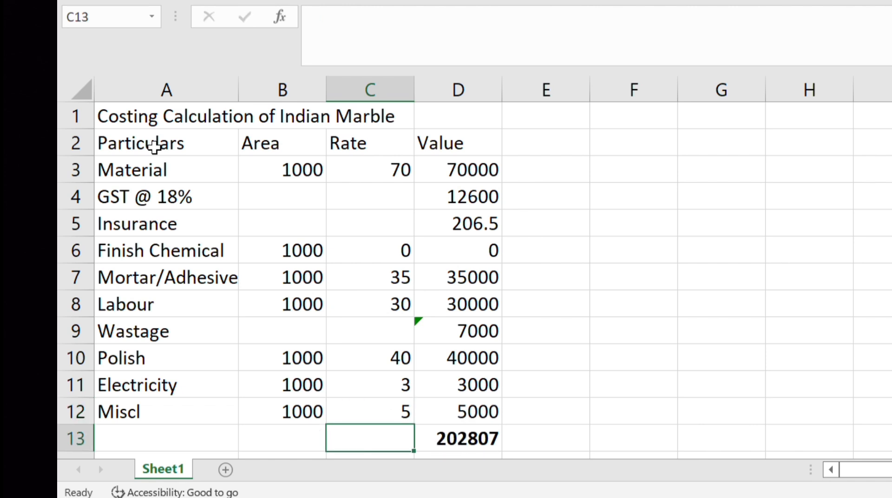
key("Down")
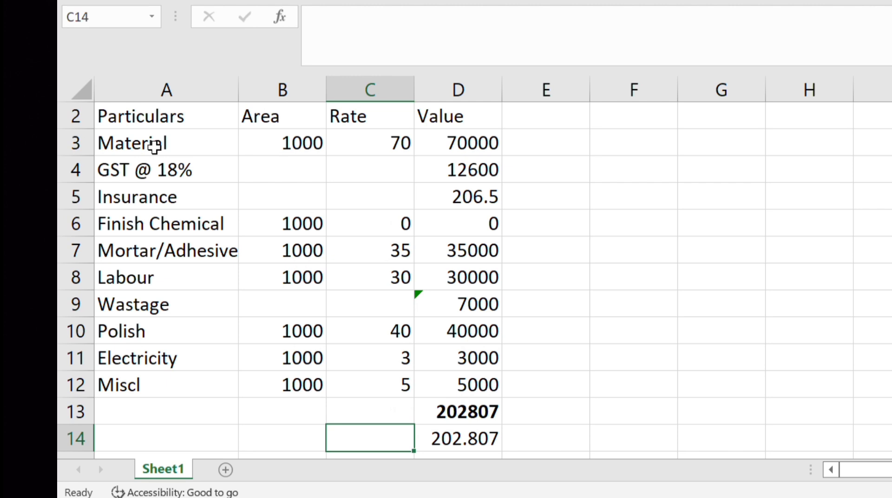
key("Down")
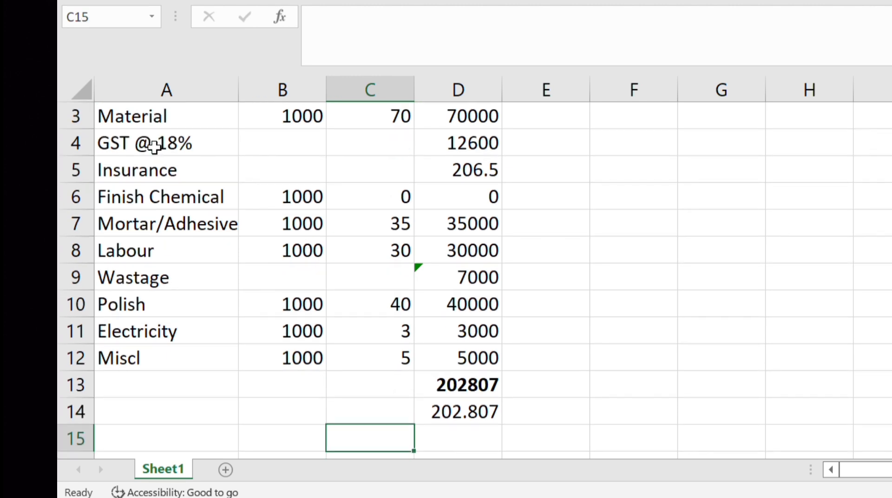